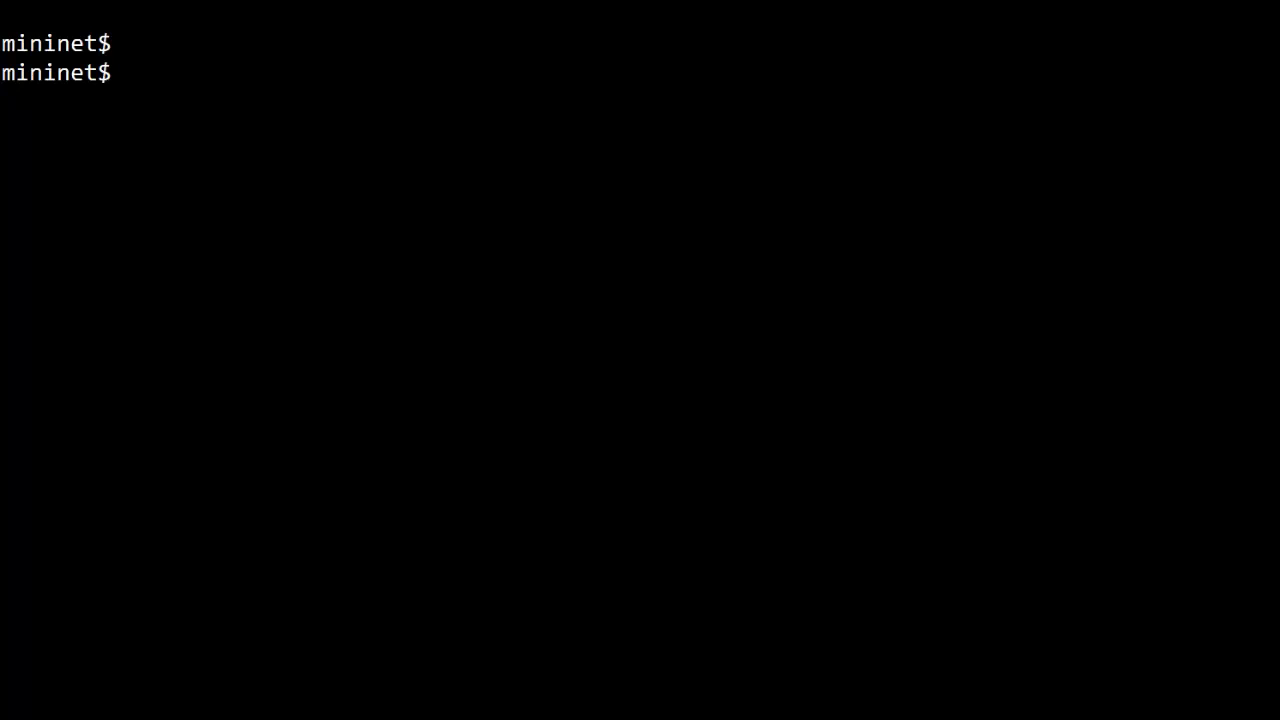
Launch the controller-less single,3 network with --mac, then add host routes, ARP entries and h3's web server.
{"action": "type", "text": "sudo mn --topo=single,3 --controller=none --mac"}
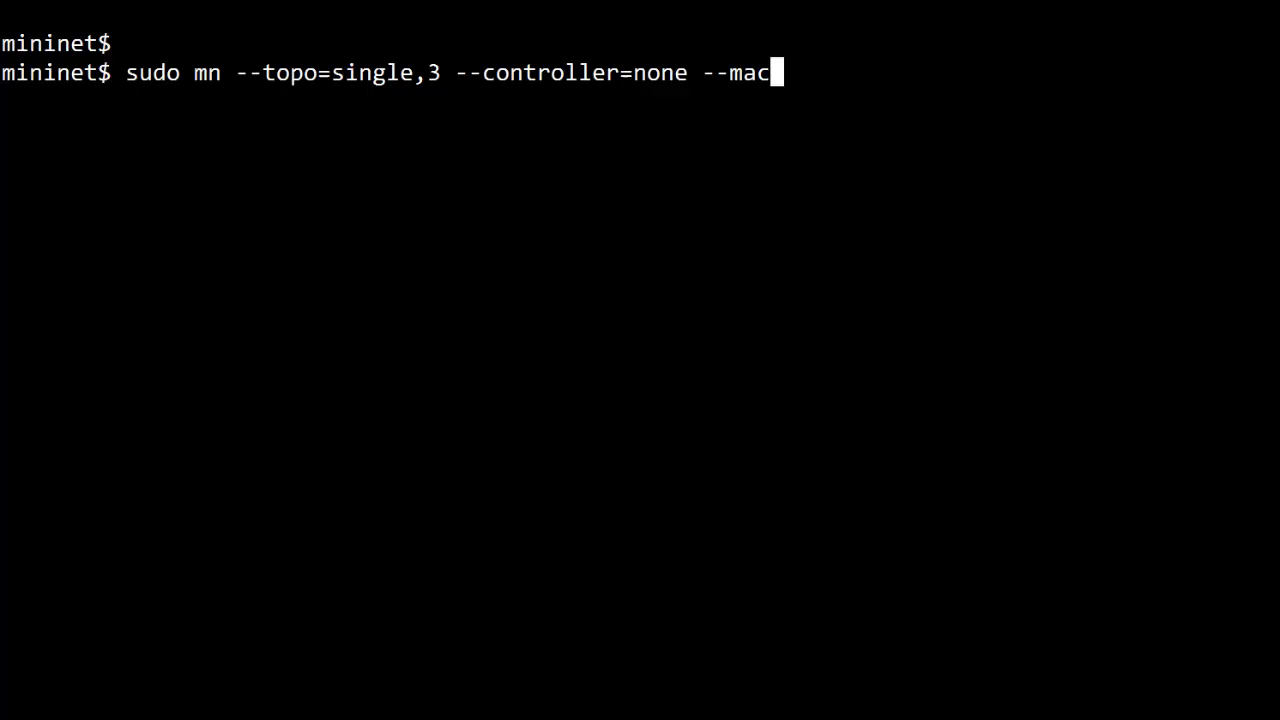
{"action": "key", "text": "Return"}
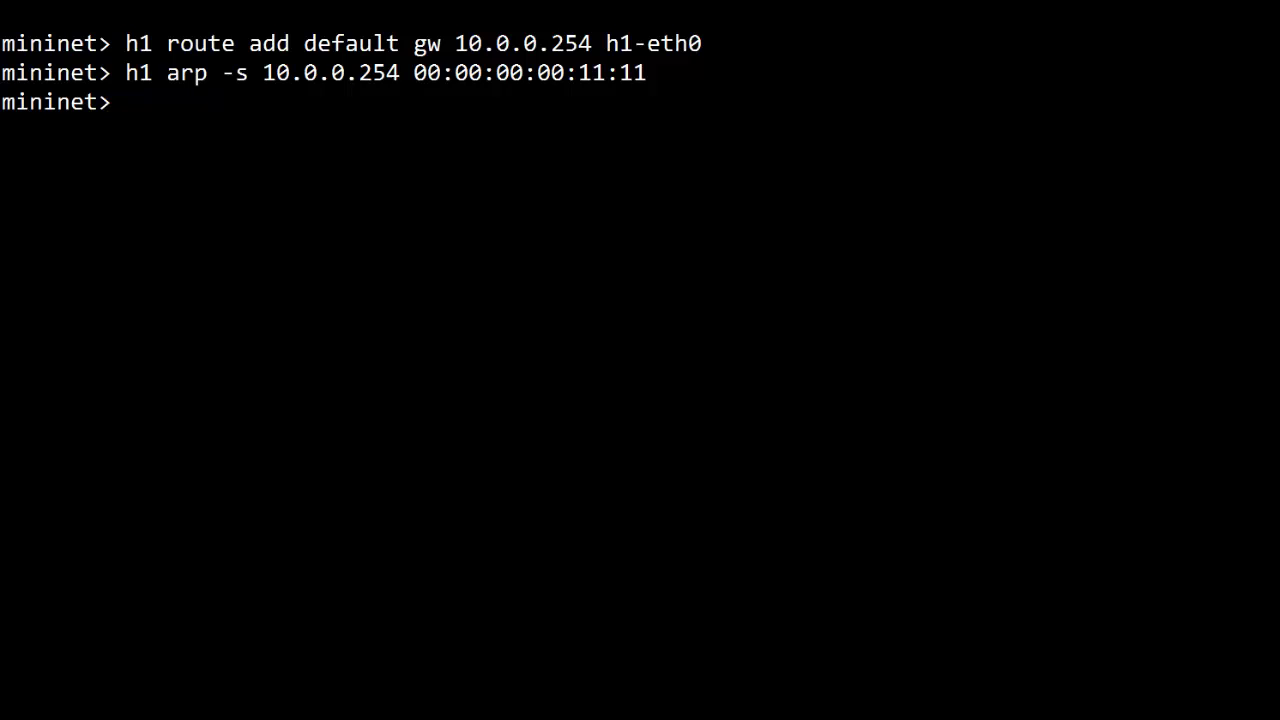
{"action": "type", "text": "h2 route add default gw 10.0.0.254 h2-eth0 h2 arp -s 10.0.0.254 00:00:00:00:11:11"}
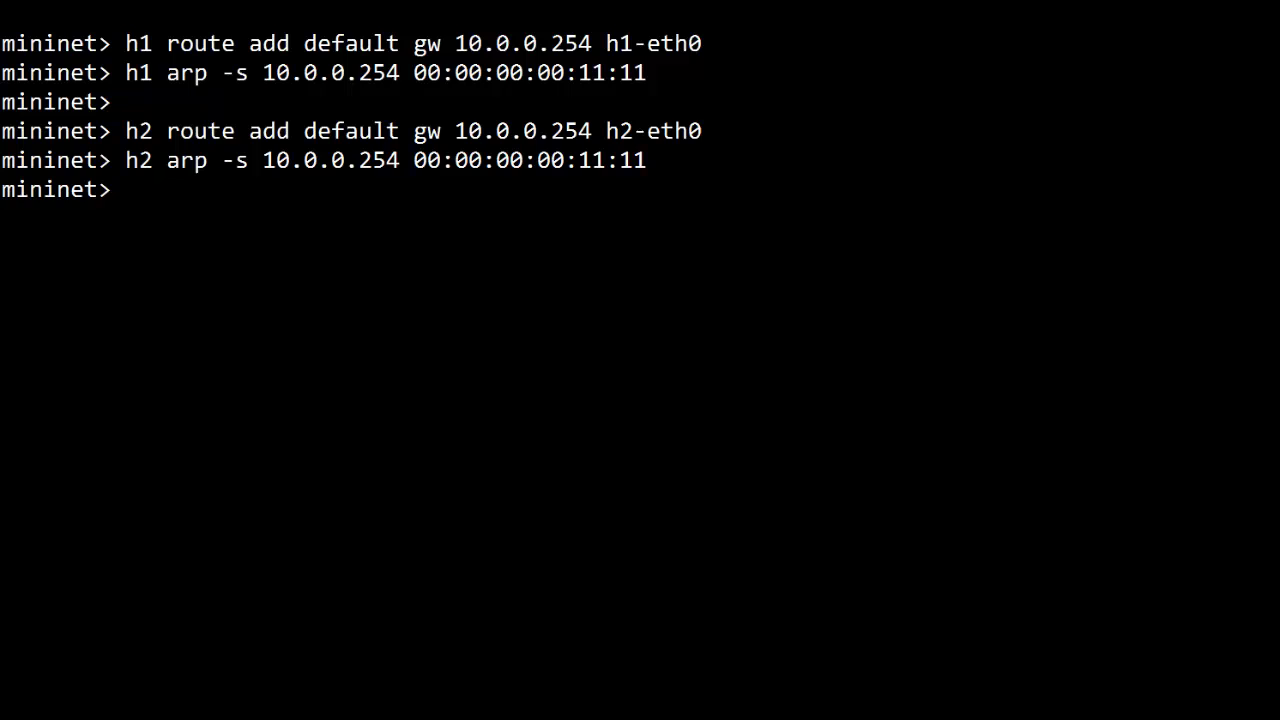
{"action": "type", "text": "h3 ifconfig h3-eth0 30.0.0.3 netmask 255.255.255.0 h3 route add default gw 30.0.0.254 h3-eth0 h3 arp -s 30.0.0.254 00:00:00:00:33:33 h3 sudo python -m SimpleHTTPServer 80 &"}
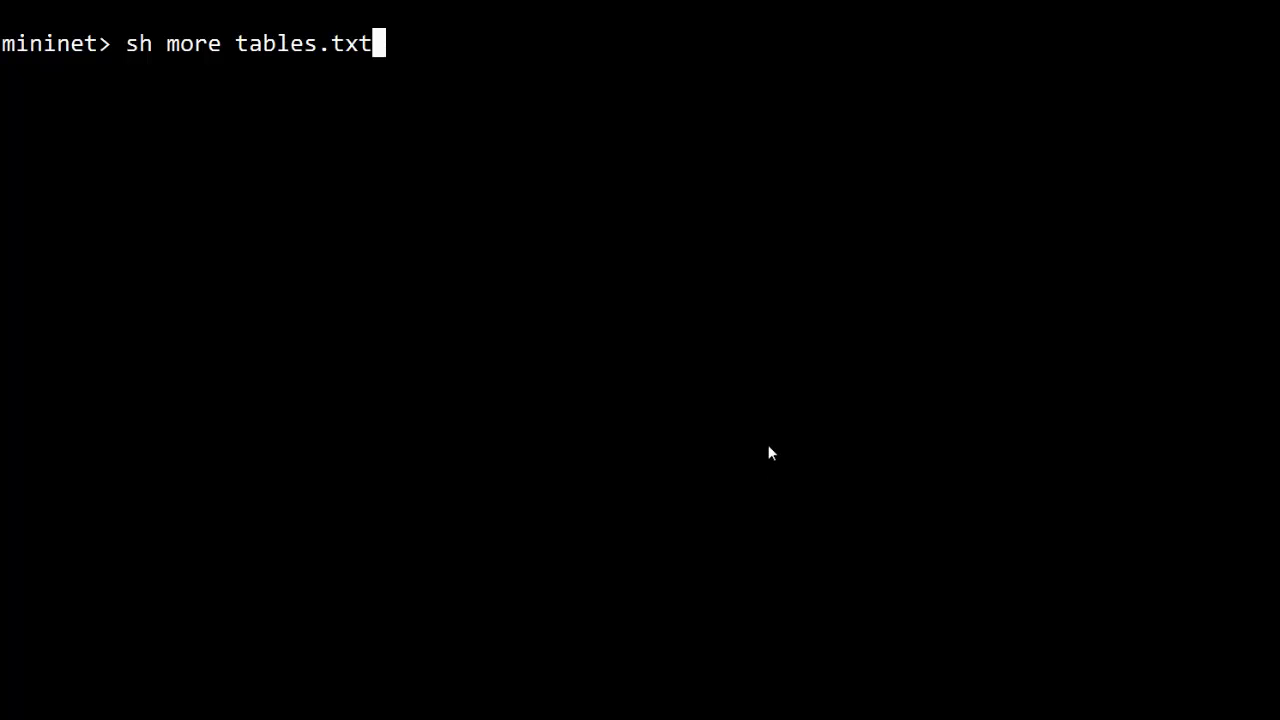
Display tables.txt, then load its flows into s1 with ovs-ofctl add-flows s1 tables.txt.
{"action": "key", "text": "Return"}
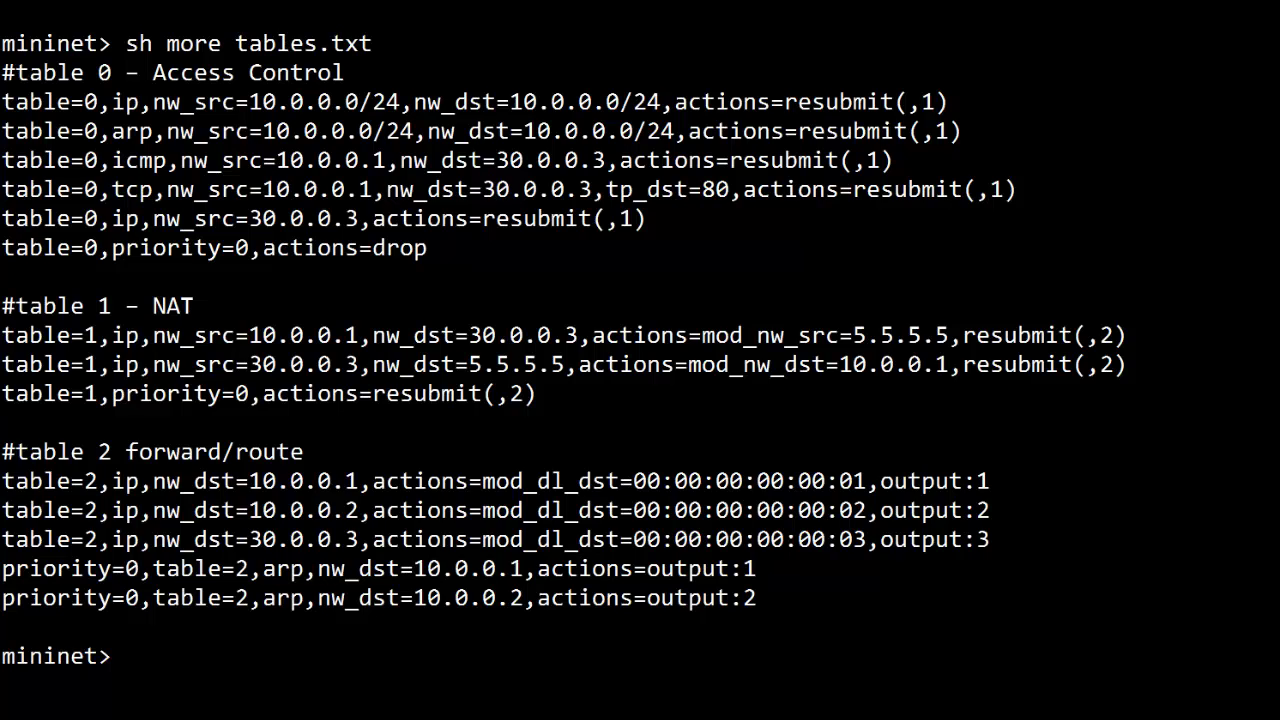
{"action": "type", "text": "sh ovs-ofctl add-flows s1 tables.txt"}
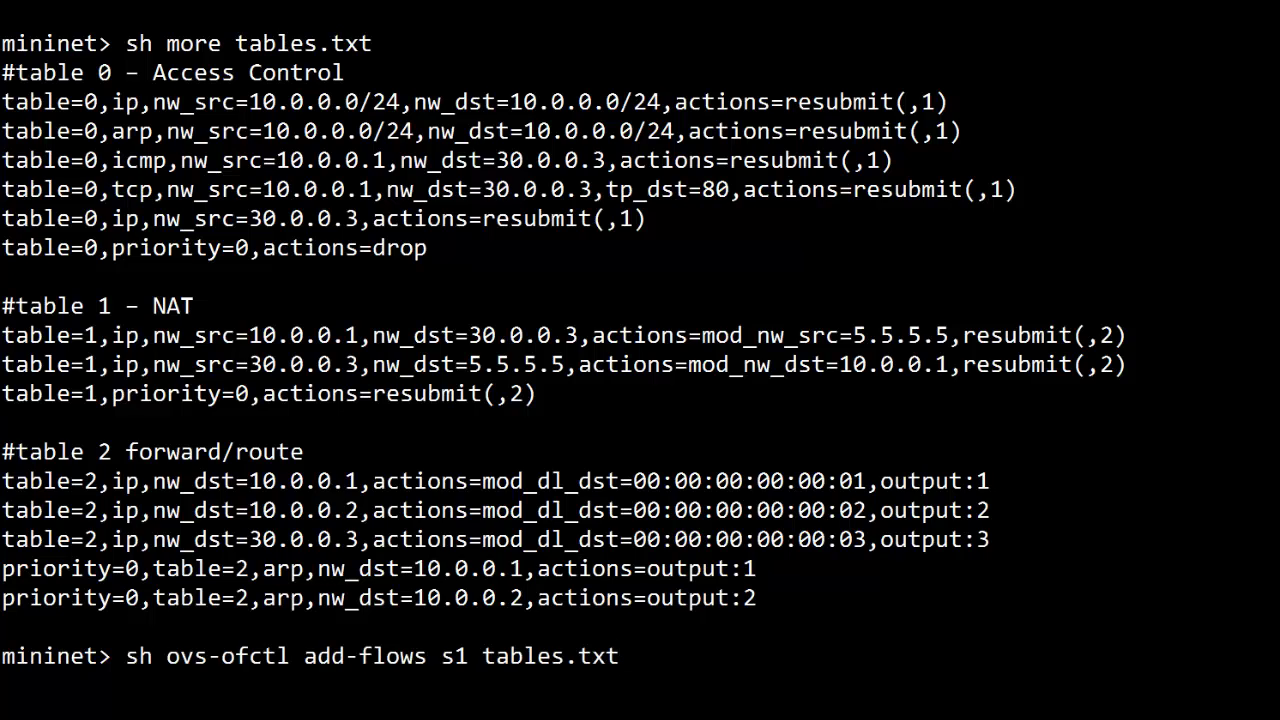
{"action": "key", "text": "Return"}
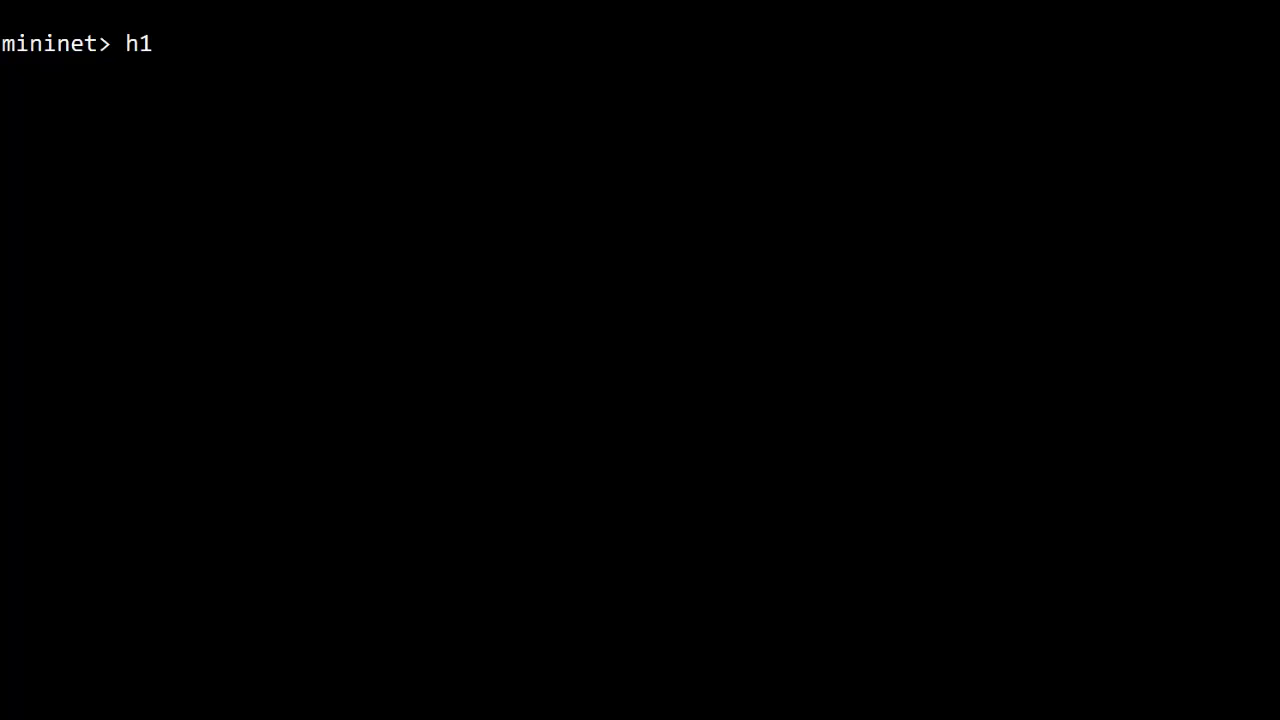
Ping h2 and 30.0.0.3 twice each from h1, both succeeding.
{"action": "type", "text": "ping -"}
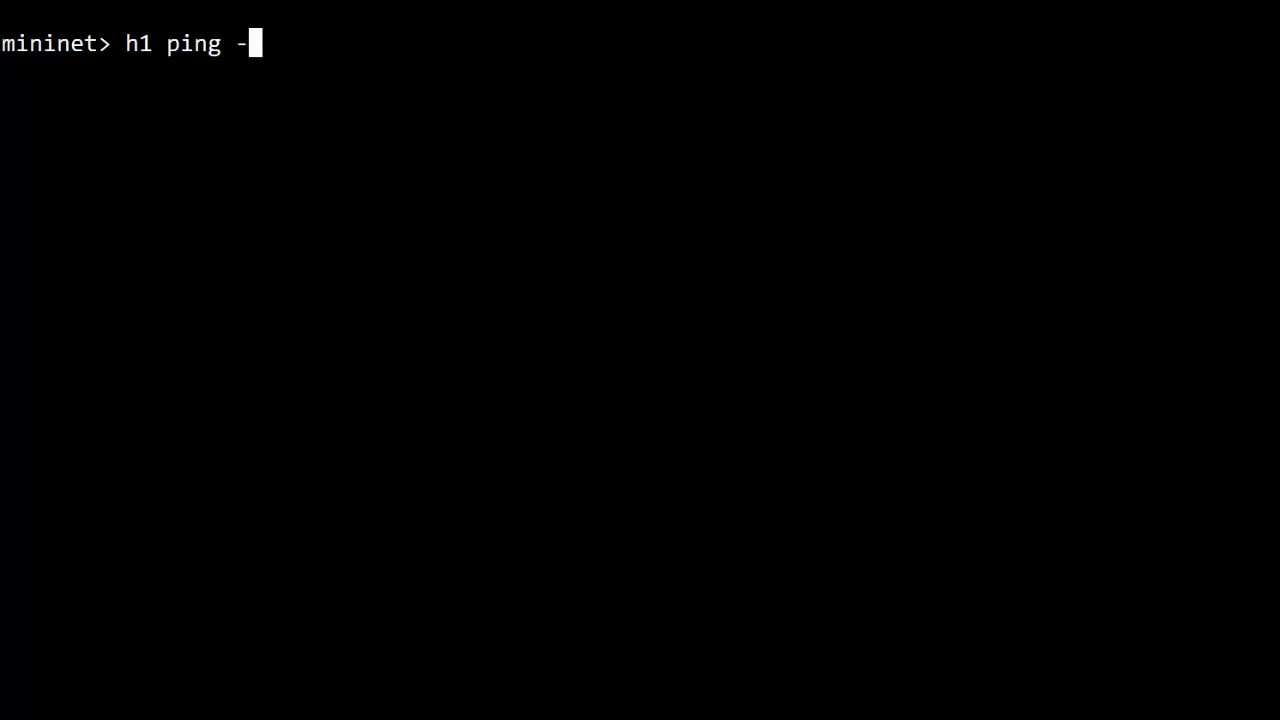
{"action": "type", "text": "c2 h2"}
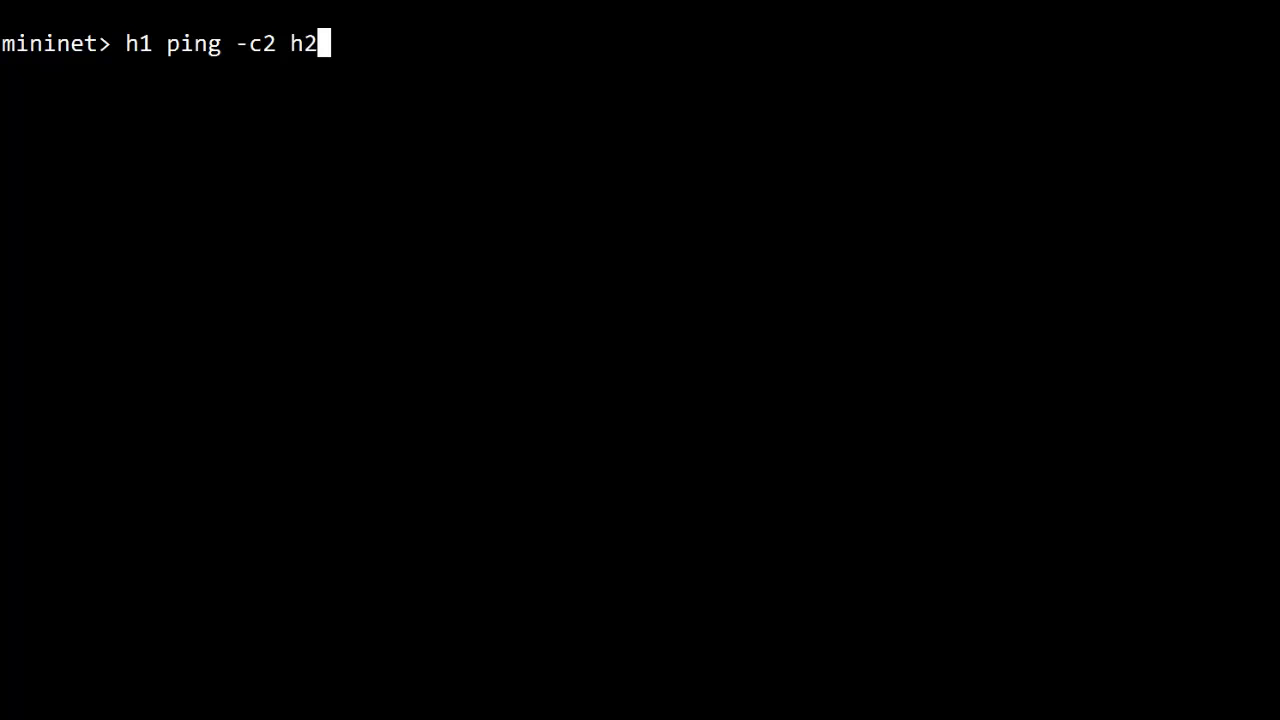
{"action": "key", "text": "Return"}
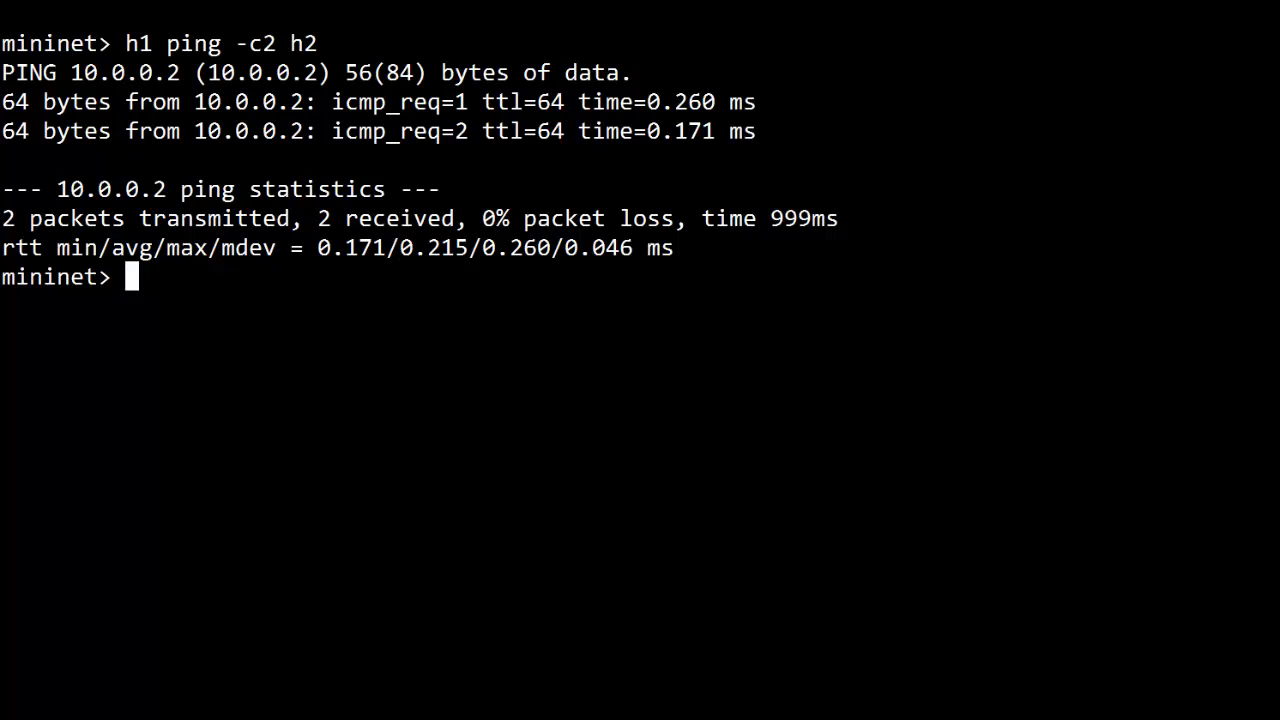
{"action": "type", "text": "h1"}
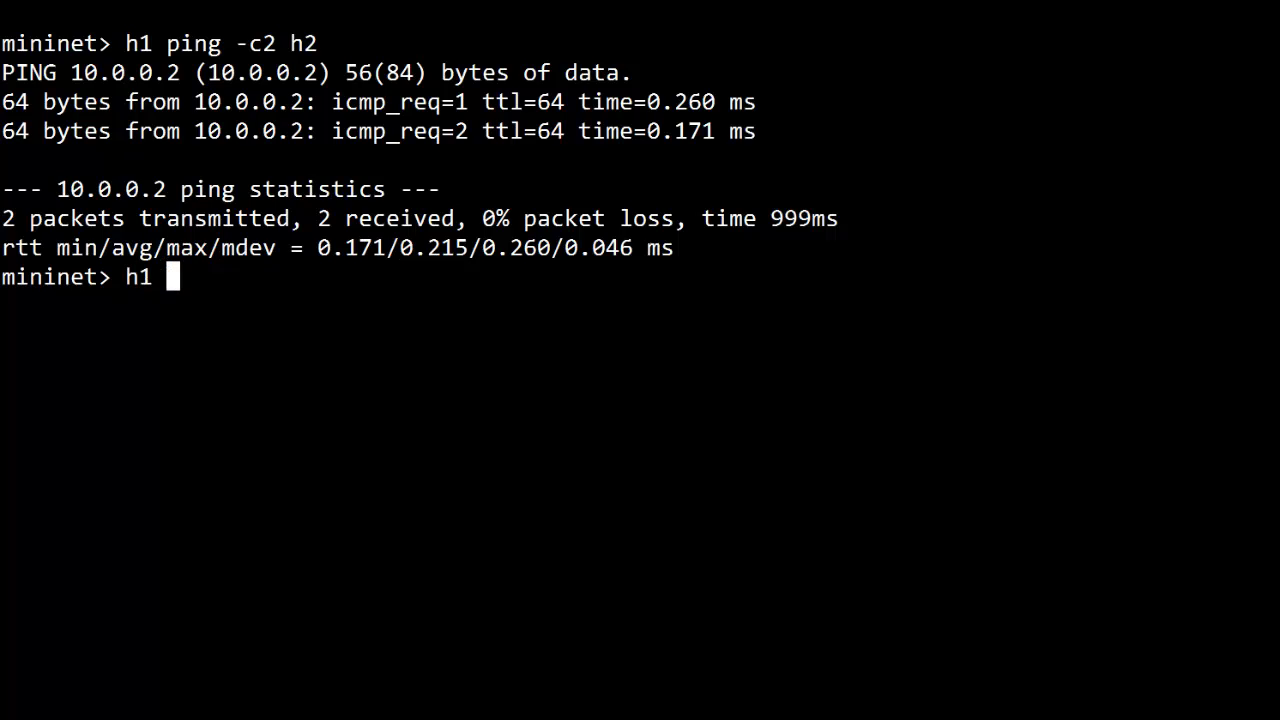
{"action": "type", "text": " ping -c"}
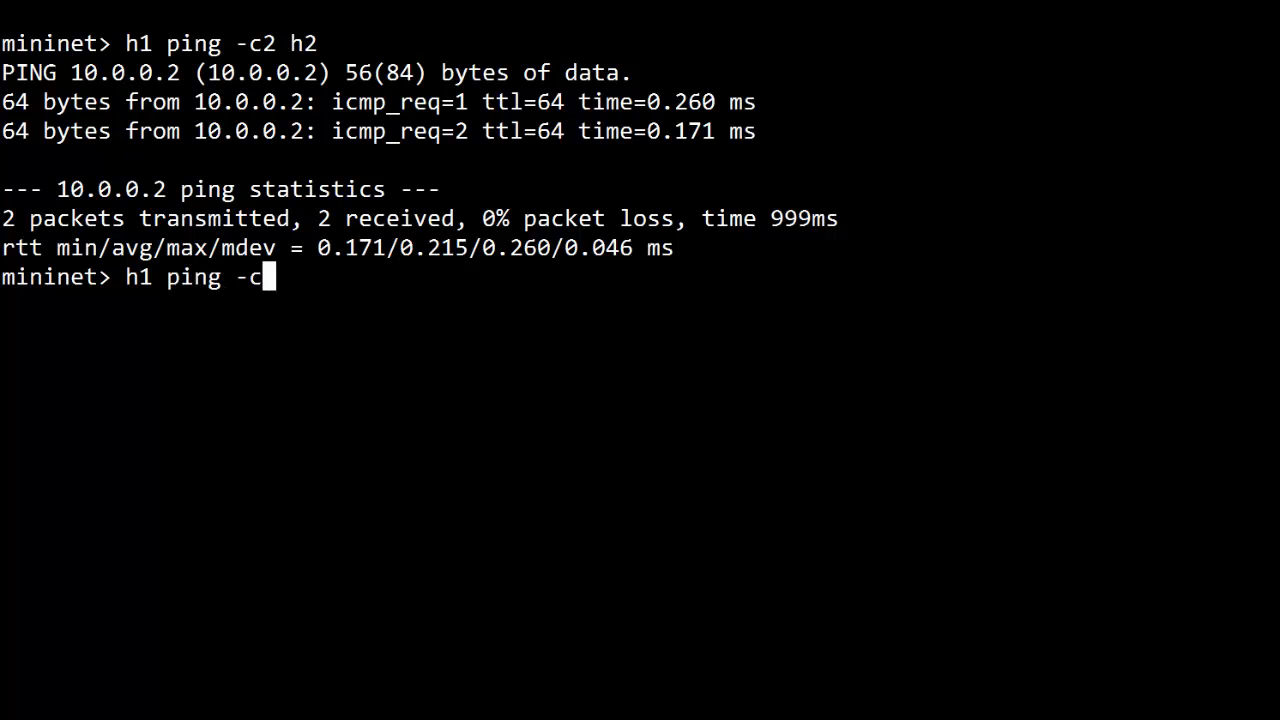
{"action": "type", "text": "2 30.0.0.3"}
{"action": "key", "text": "Return"}
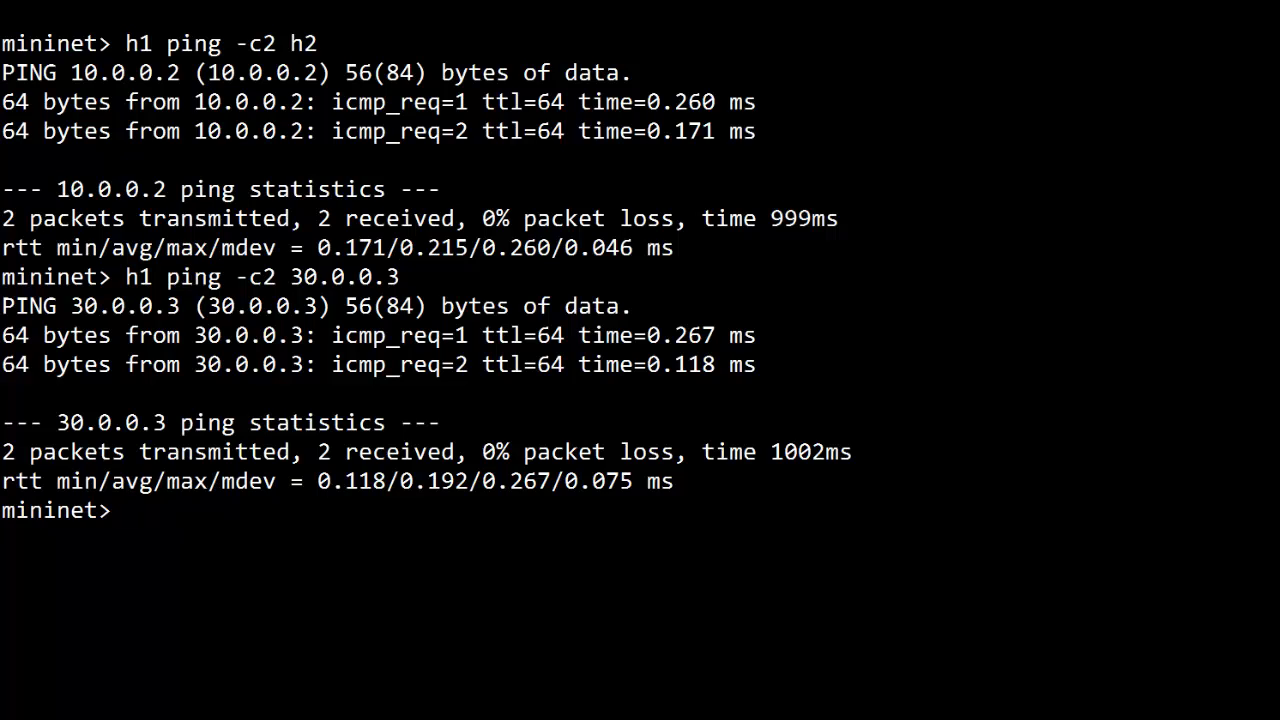
Rerun the 30.0.0.3 ping from h2 instead and stop it after 100% loss.
{"action": "key", "text": "Up"}
{"action": "key", "text": "Left"}
{"action": "key", "text": "Left"}
{"action": "key", "text": "Left"}
{"action": "key", "text": "Left"}
{"action": "key", "text": "Left"}
{"action": "key", "text": "Left"}
{"action": "key", "text": "Left"}
{"action": "key", "text": "Left"}
{"action": "key", "text": "Left"}
{"action": "key", "text": "Left"}
{"action": "key", "text": "Left"}
{"action": "key", "text": "Left"}
{"action": "key", "text": "Left"}
{"action": "key", "text": "Left"}
{"action": "key", "text": "Left"}
{"action": "key", "text": "Left"}
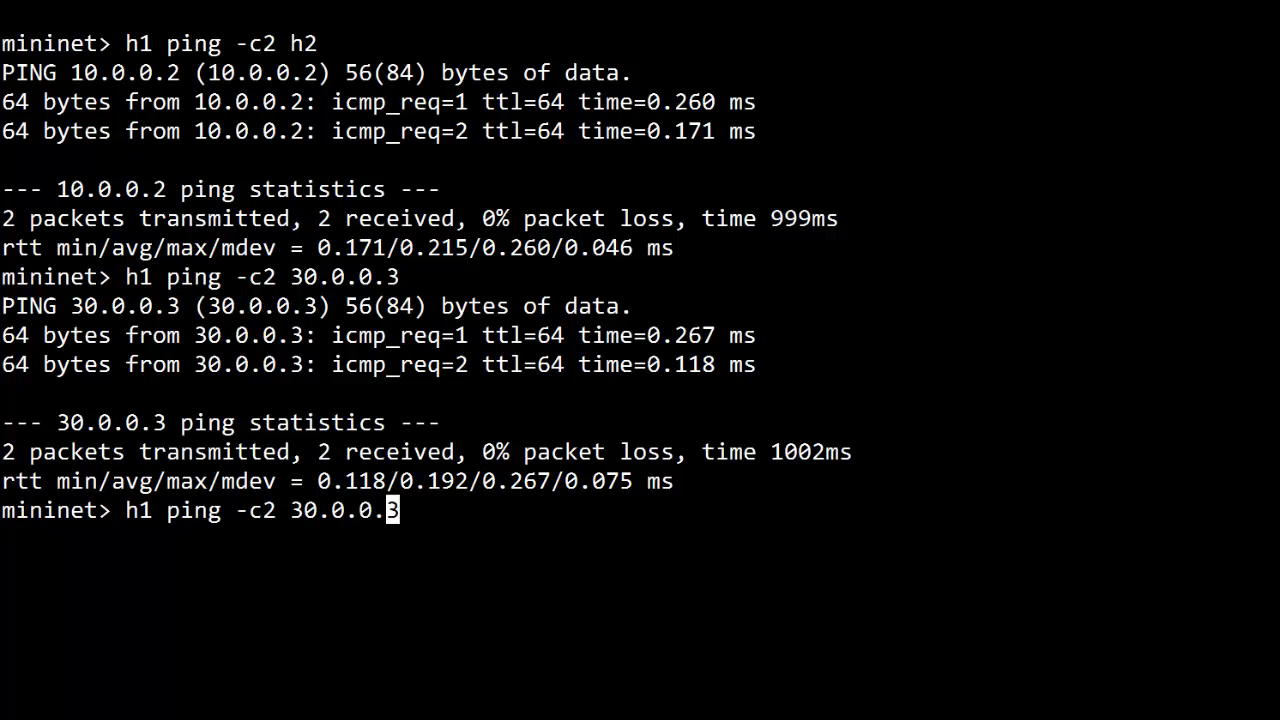
{"action": "key", "text": "Left"}
{"action": "key", "text": "Left"}
{"action": "key", "text": "BackSpace"}
{"action": "type", "text": "2"}
{"action": "key", "text": "Return"}
{"action": "key", "text": "ctrl+c"}
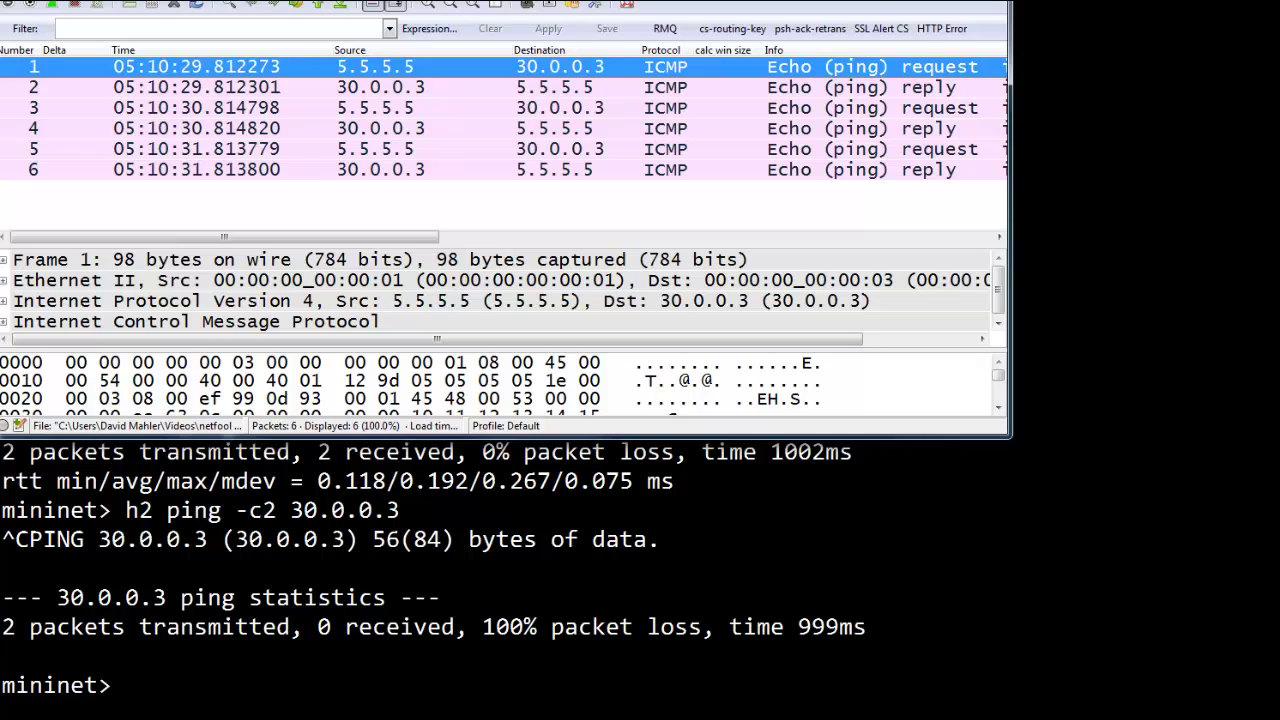
Leave the Wireshark capture showing 5.5.5.5-sourced pings and return to the Mininet terminal.
{"action": "key", "text": "alt+Tab"}
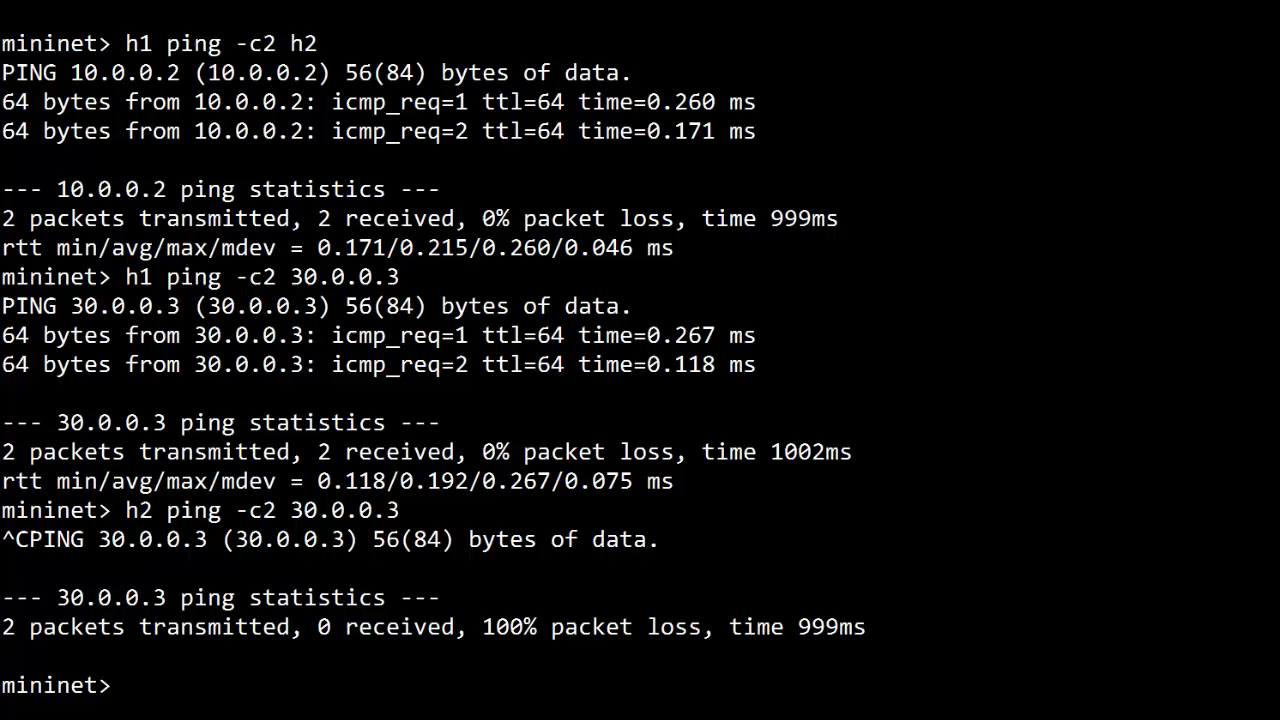
Run h1 curl 30.0.0.3 to retrieve the 'My webserver, hello' page from h3.
{"action": "type", "text": "h1 curl 30"}
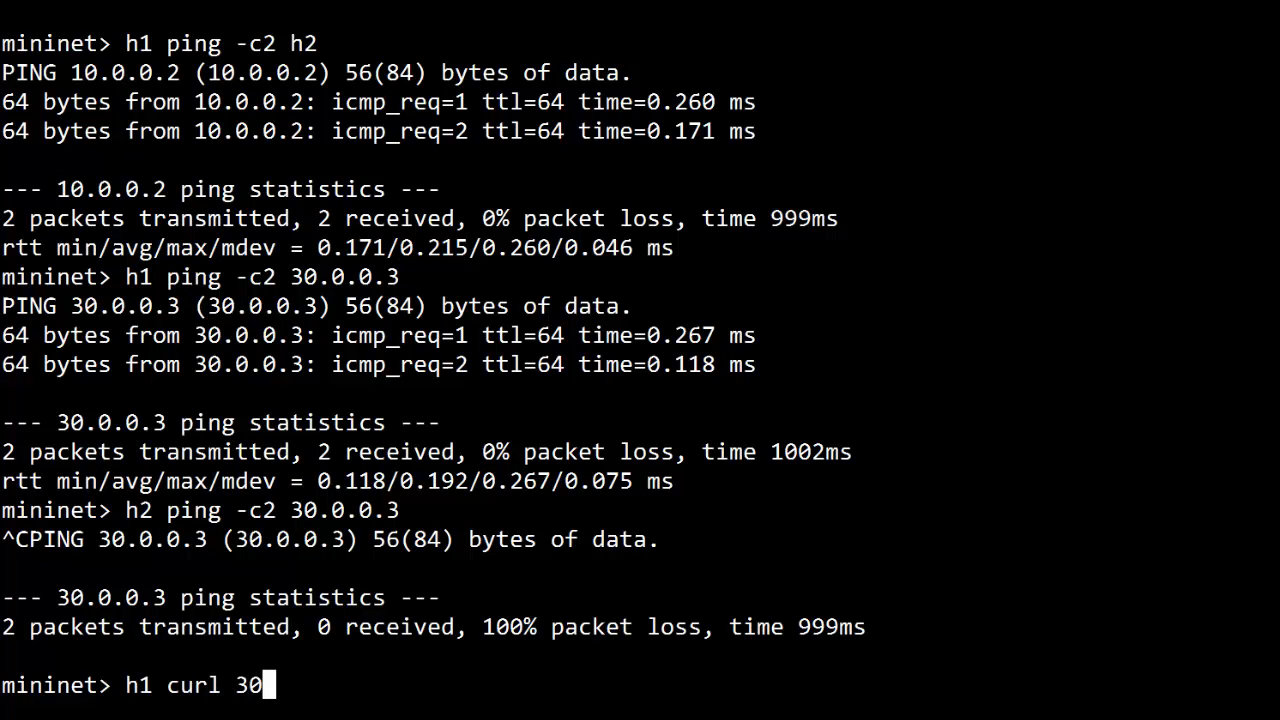
{"action": "type", "text": ".0.0.3"}
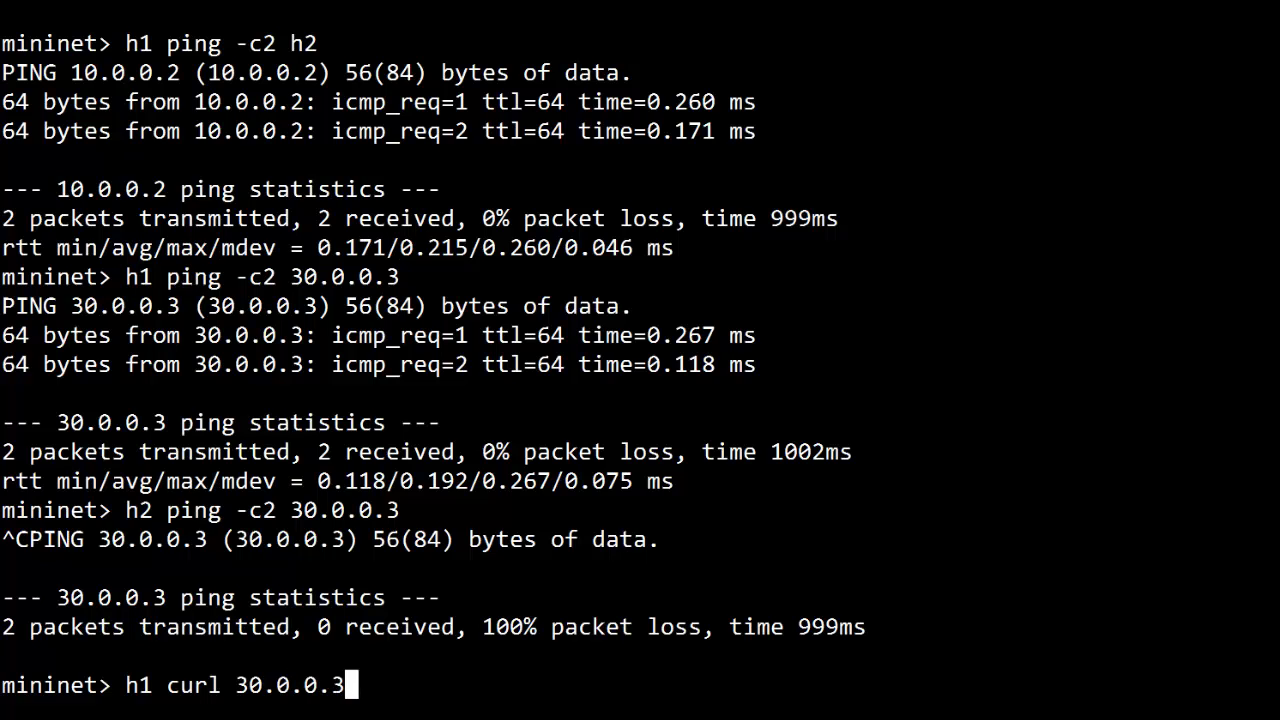
{"action": "key", "text": "Return"}
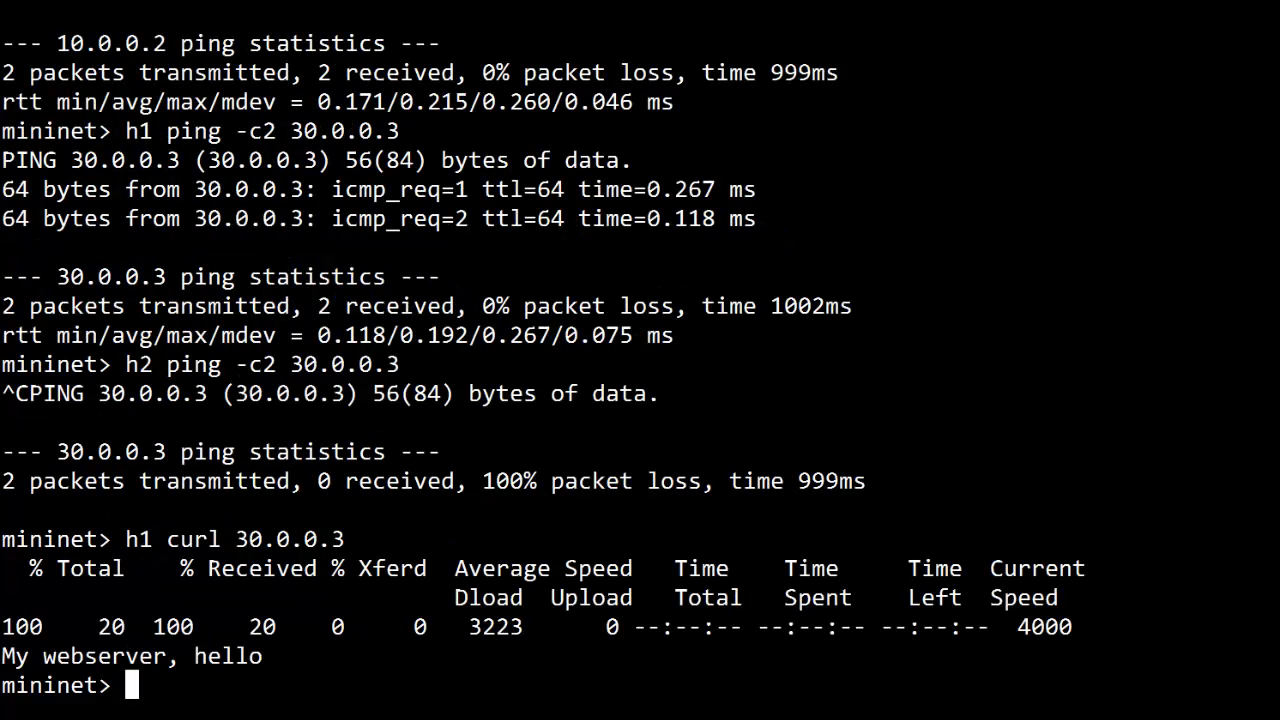